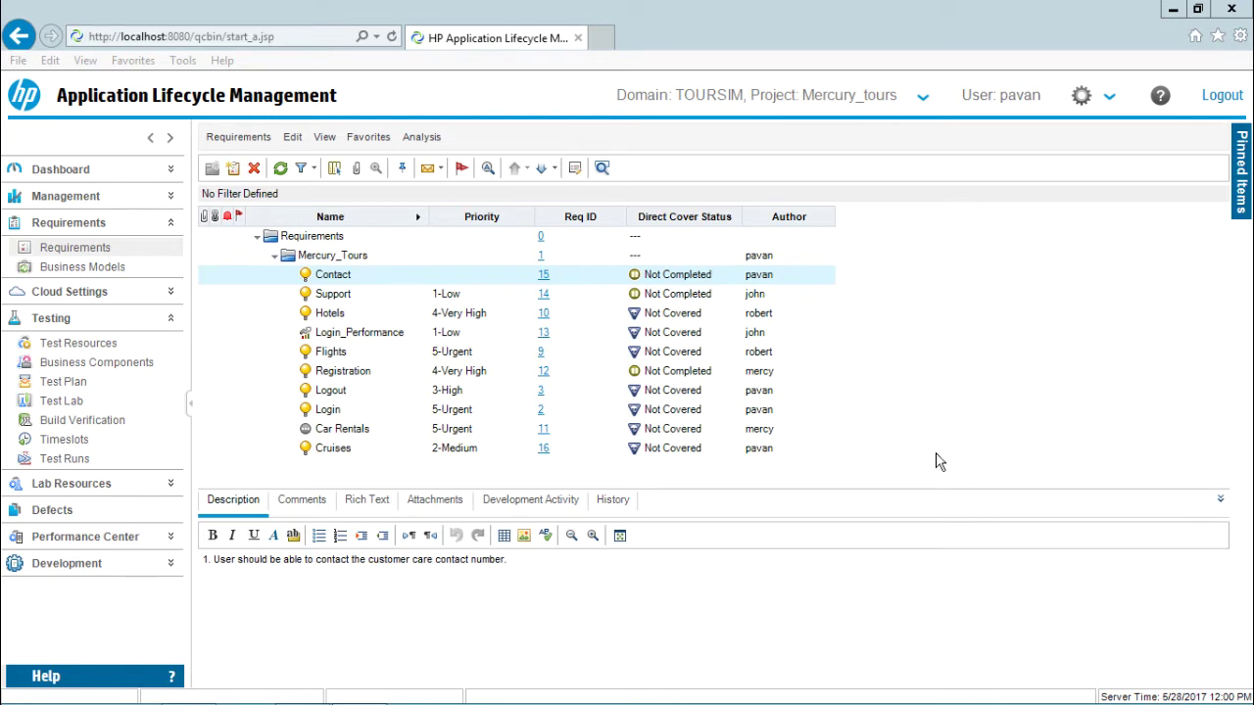
# Step: Review the Cross Filter and View Order settings in the tree view's Filter / Sort options, and close them without changes
pyautogui.click(327, 139)
pyautogui.moveTo(351, 257)
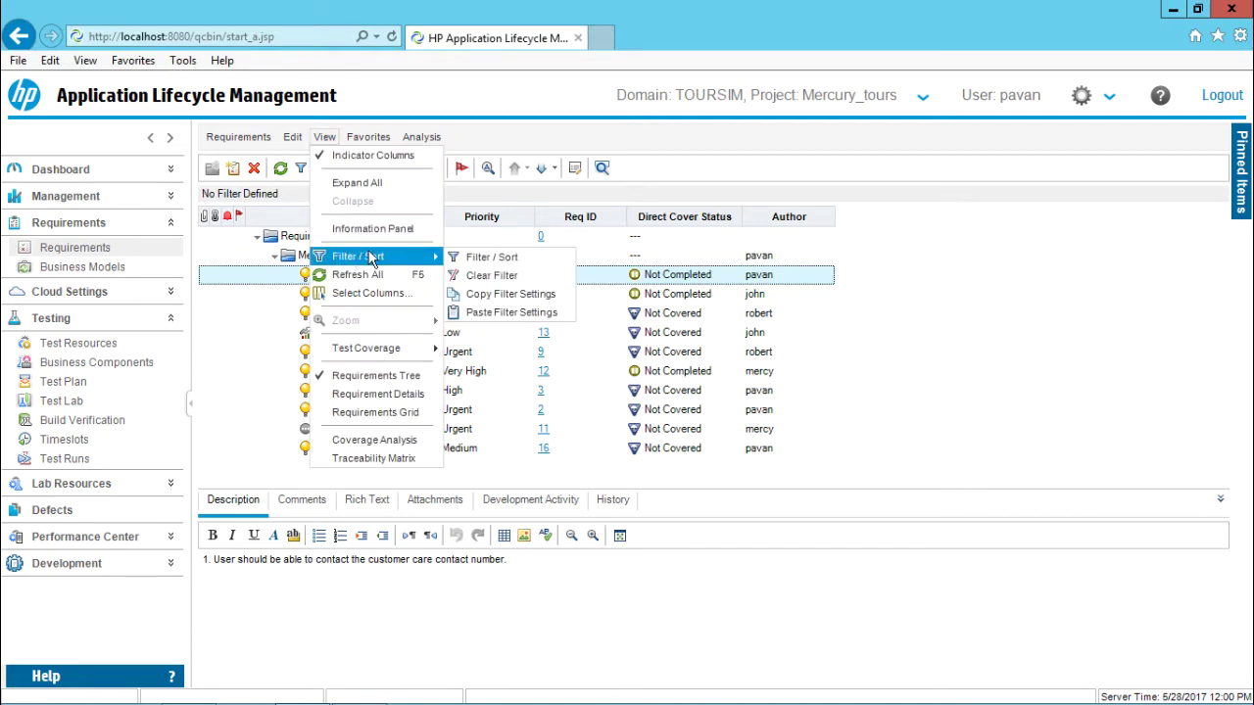
pyautogui.click(514, 259)
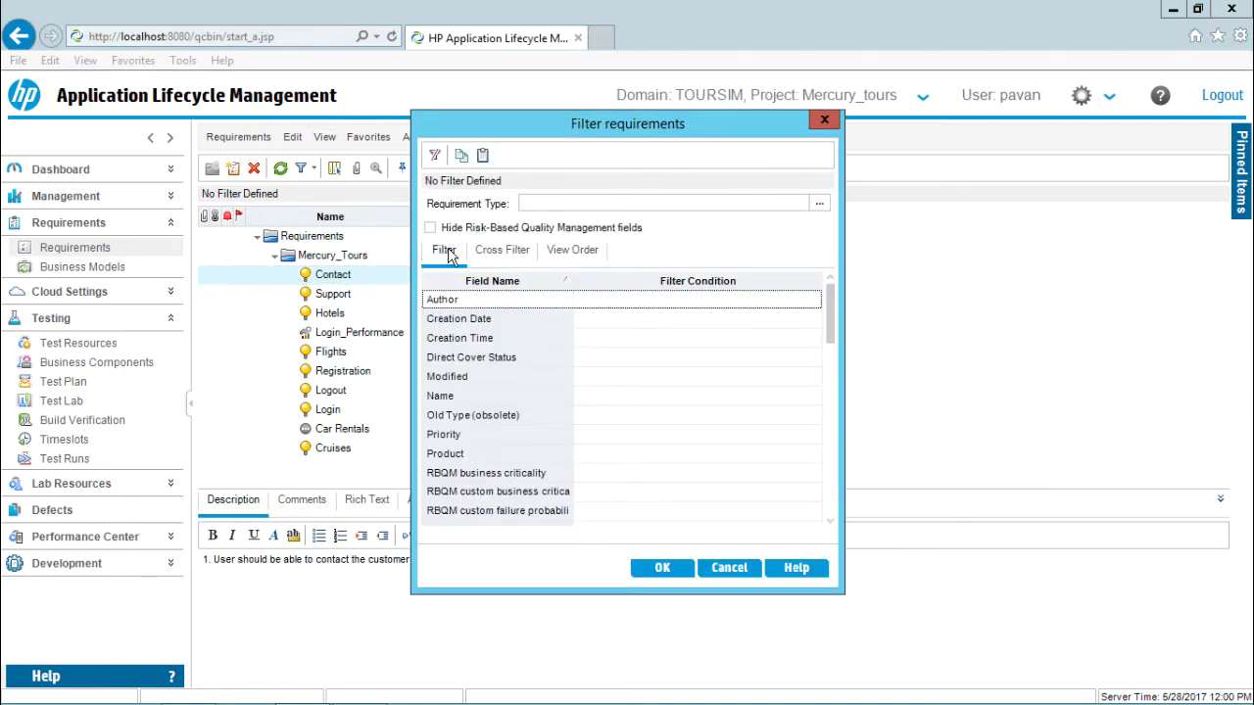
pyautogui.click(520, 257)
pyautogui.click(573, 252)
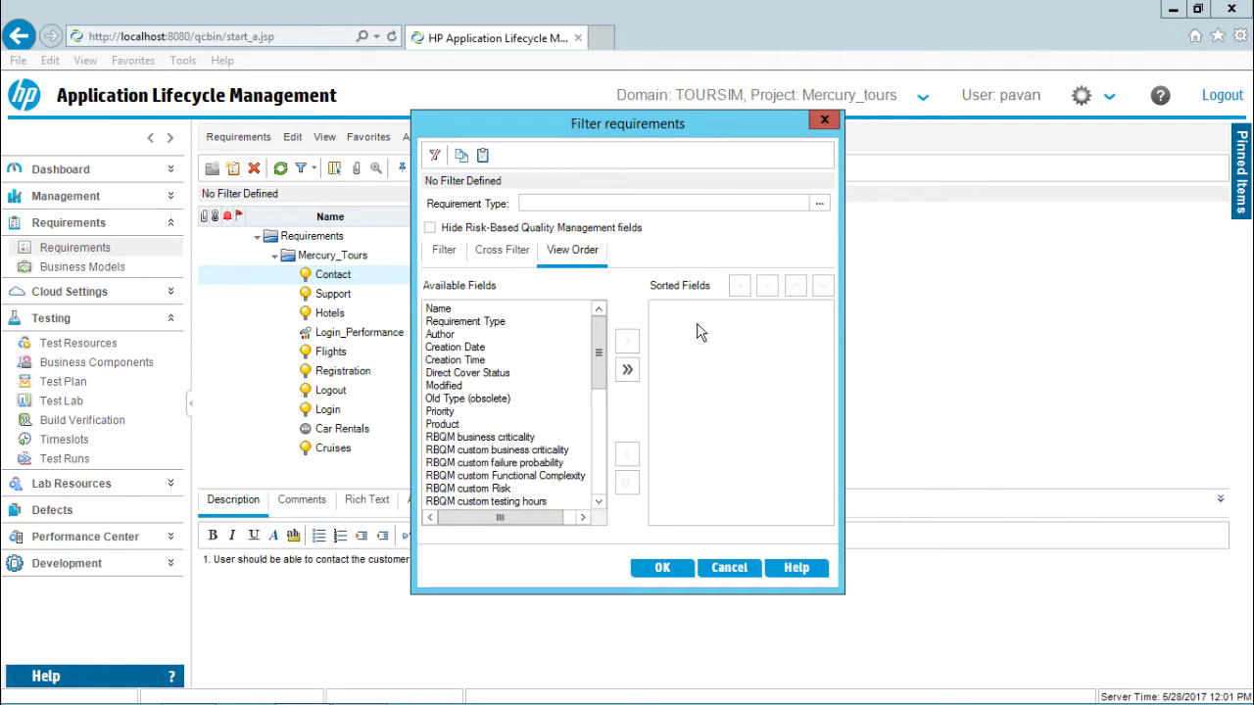
pyautogui.click(825, 119)
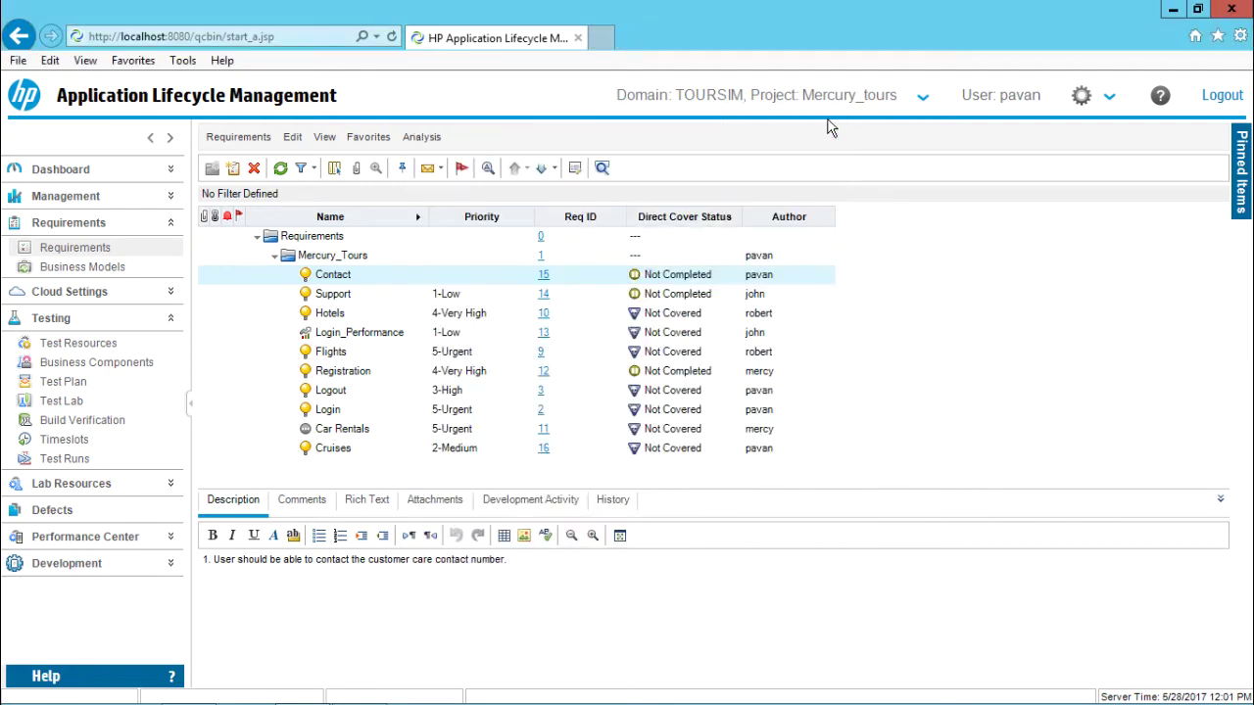
# Step: Switch to the Requirements Grid view and group the requirements by Priority
pyautogui.click(325, 137)
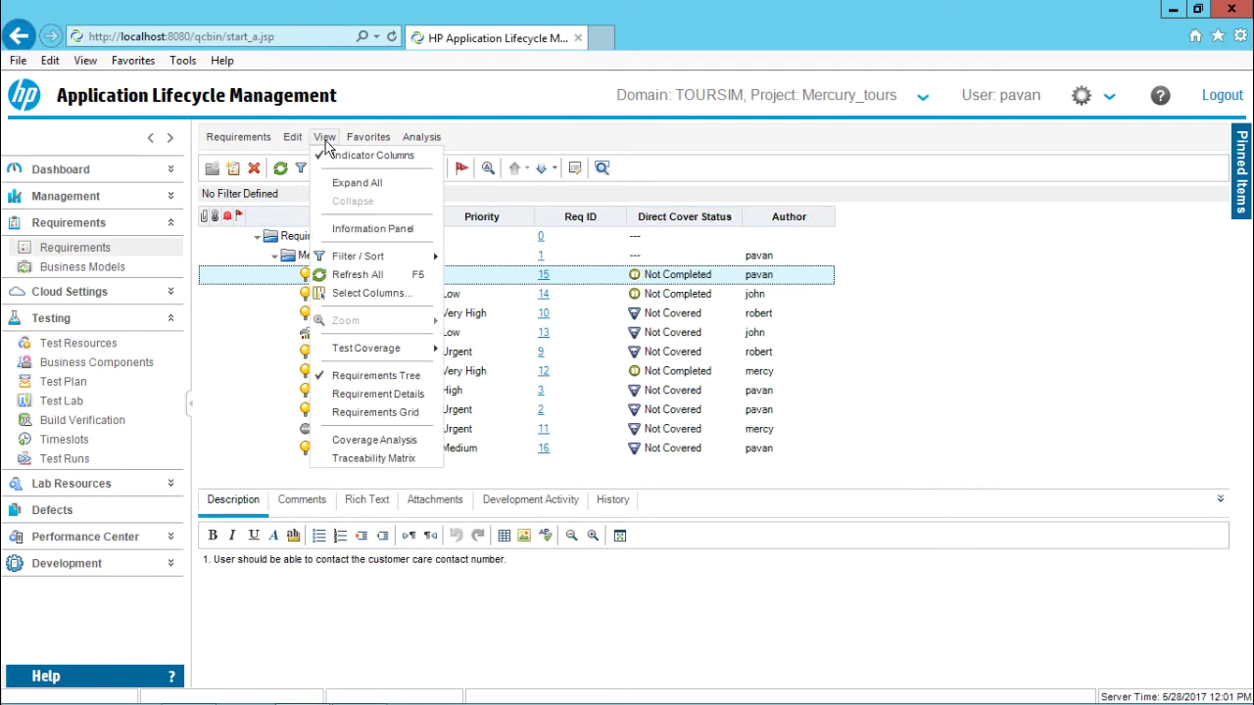
pyautogui.click(373, 412)
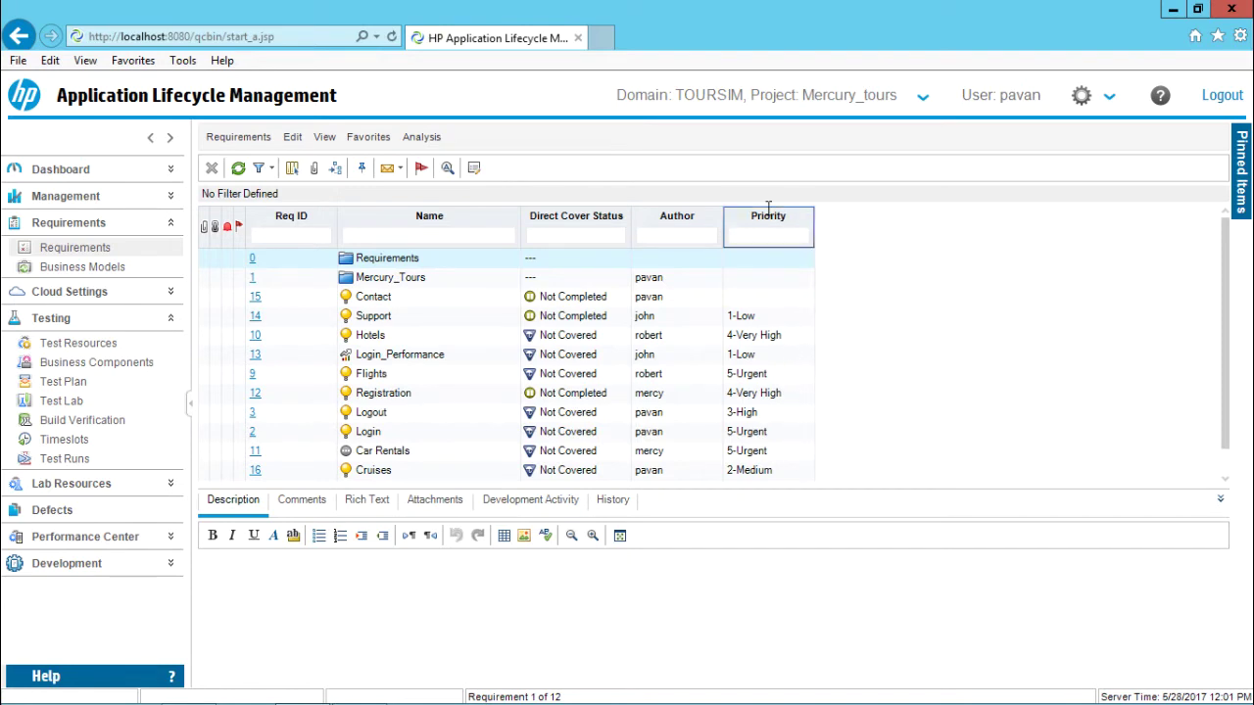
pyautogui.click(324, 137)
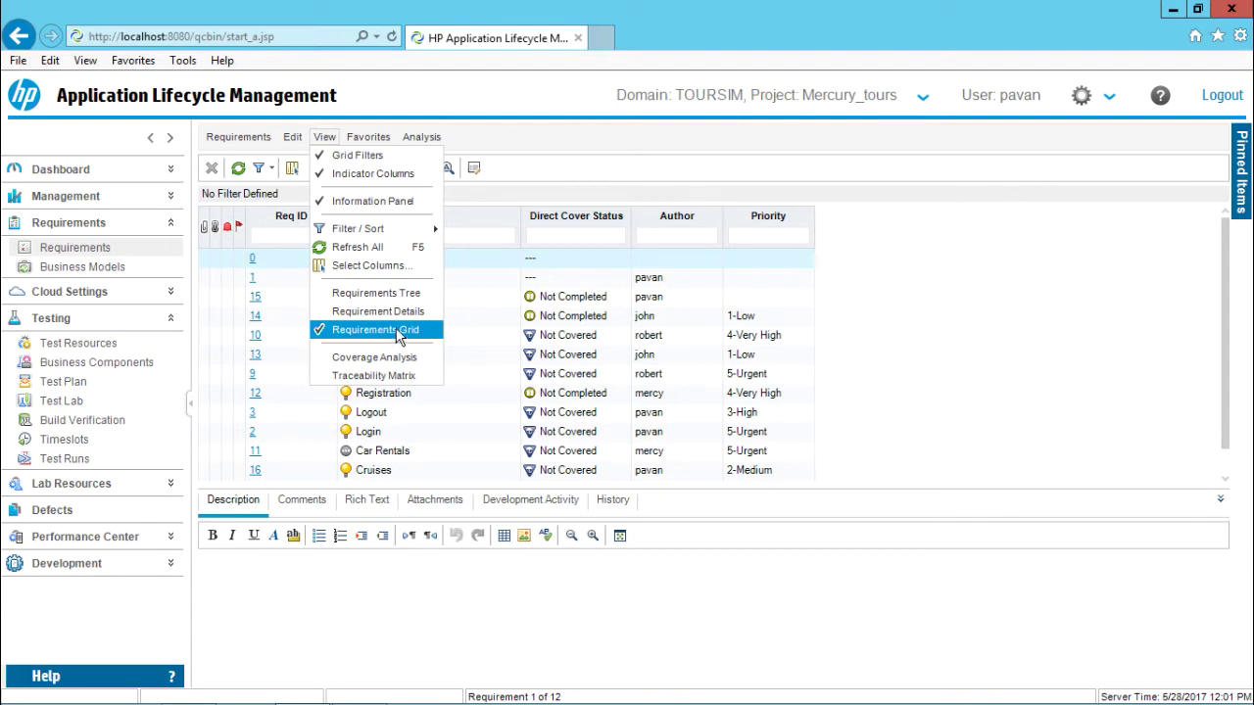
pyautogui.moveTo(361, 227)
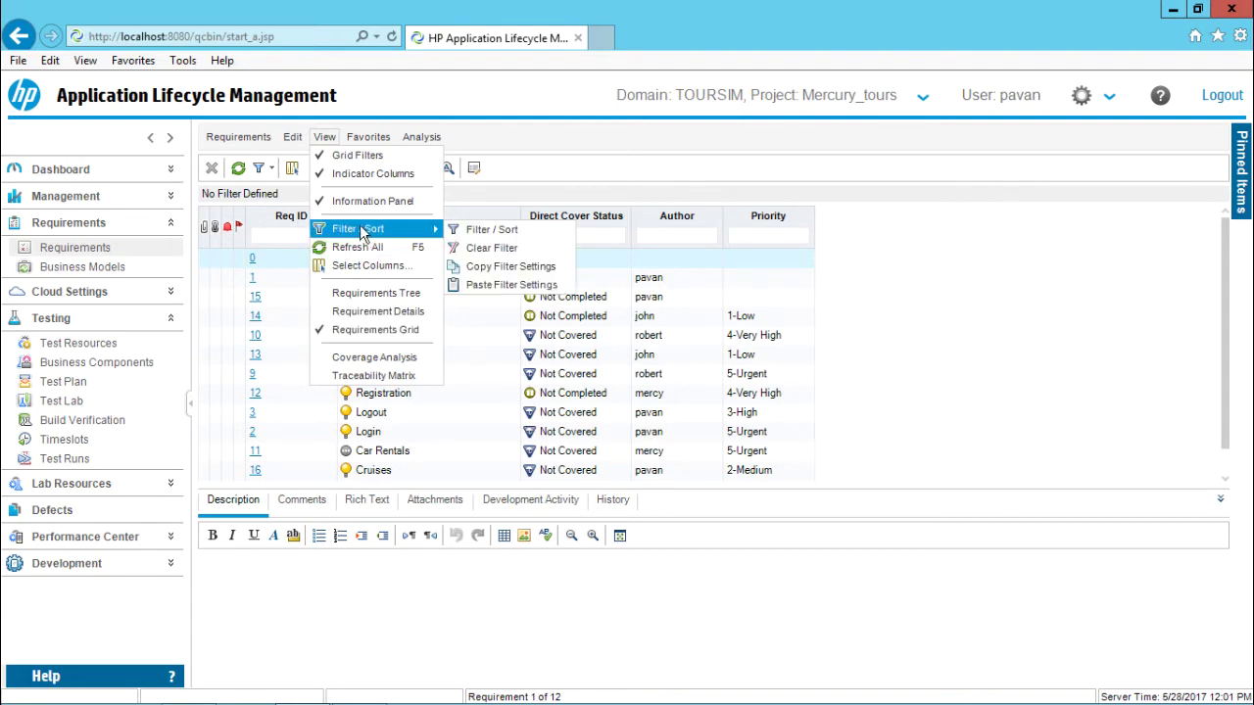
pyautogui.click(507, 234)
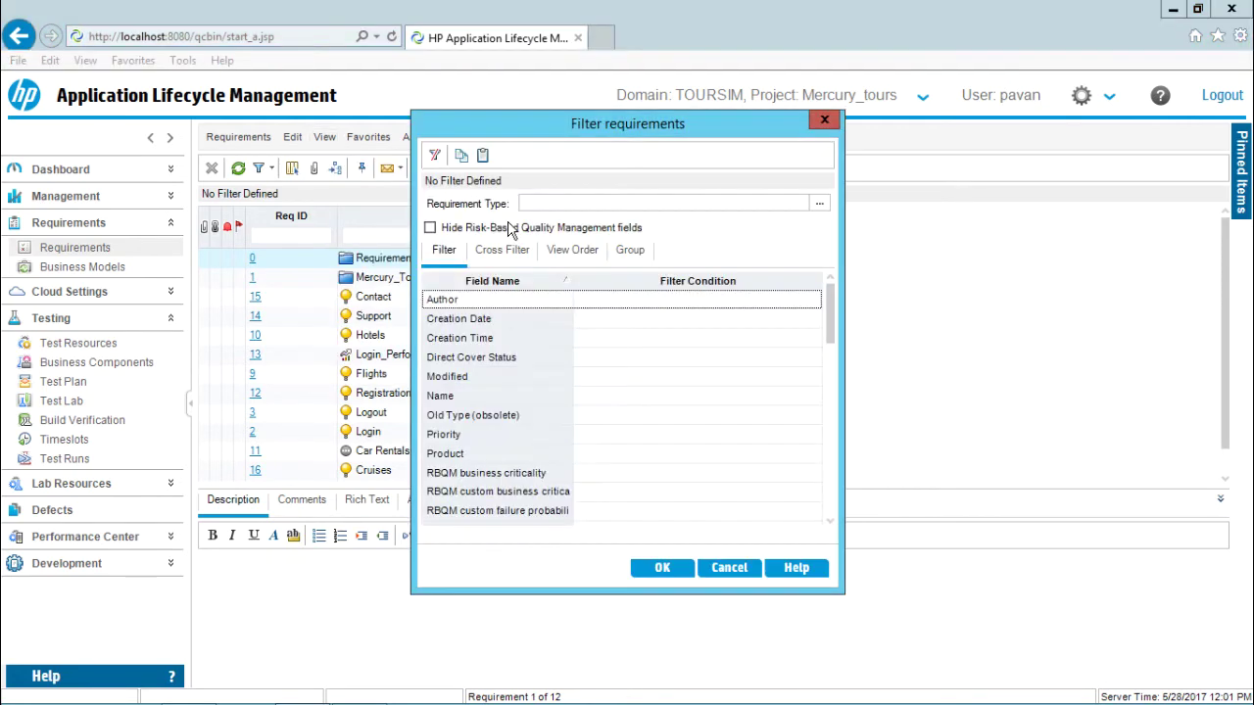
pyautogui.click(630, 252)
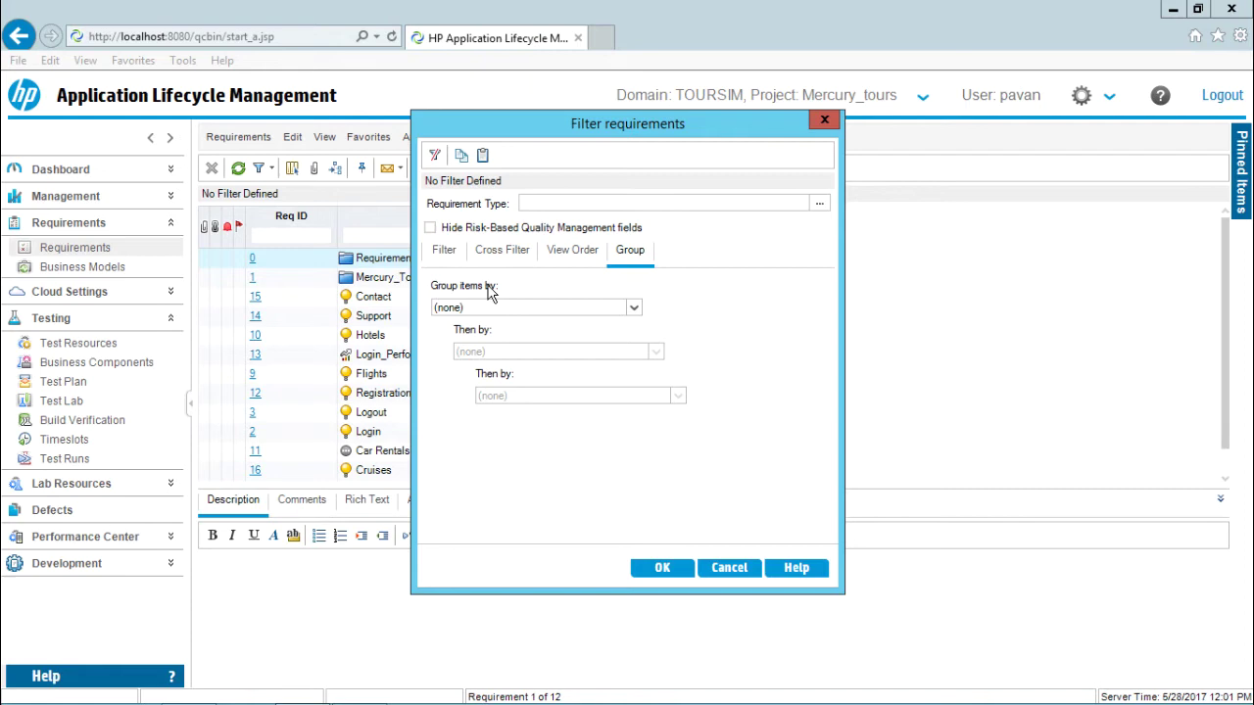
pyautogui.click(634, 309)
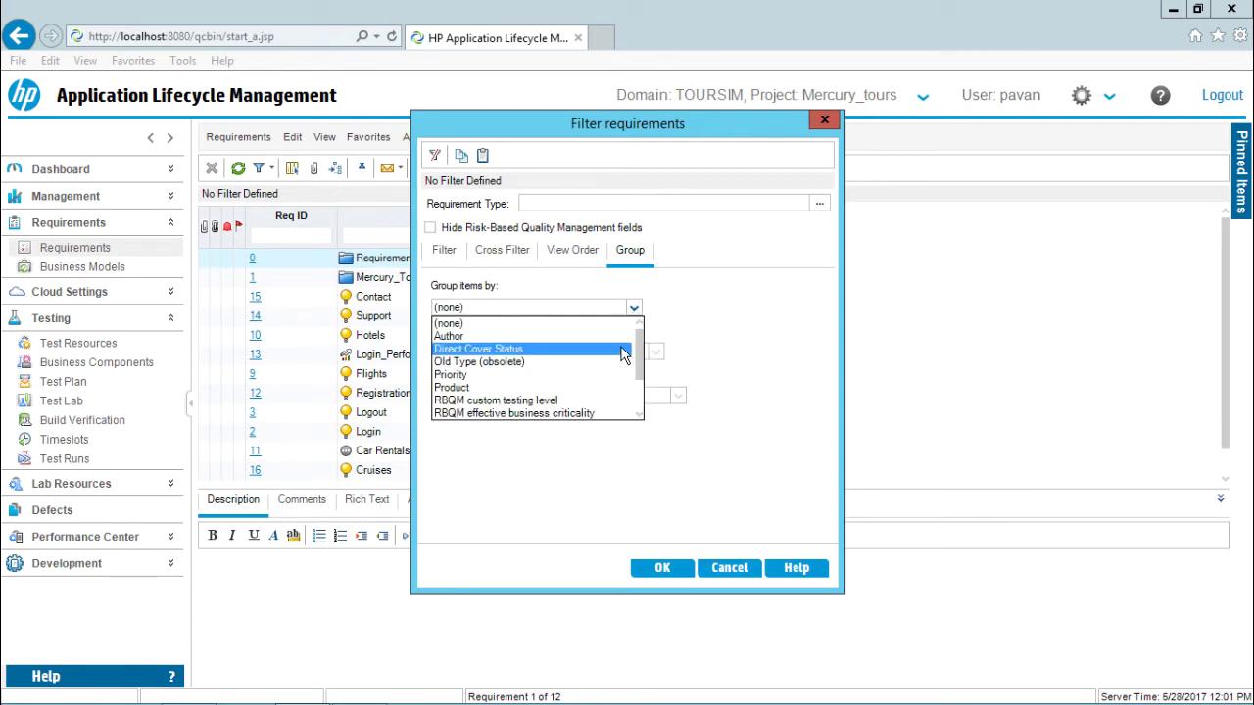
pyautogui.click(460, 378)
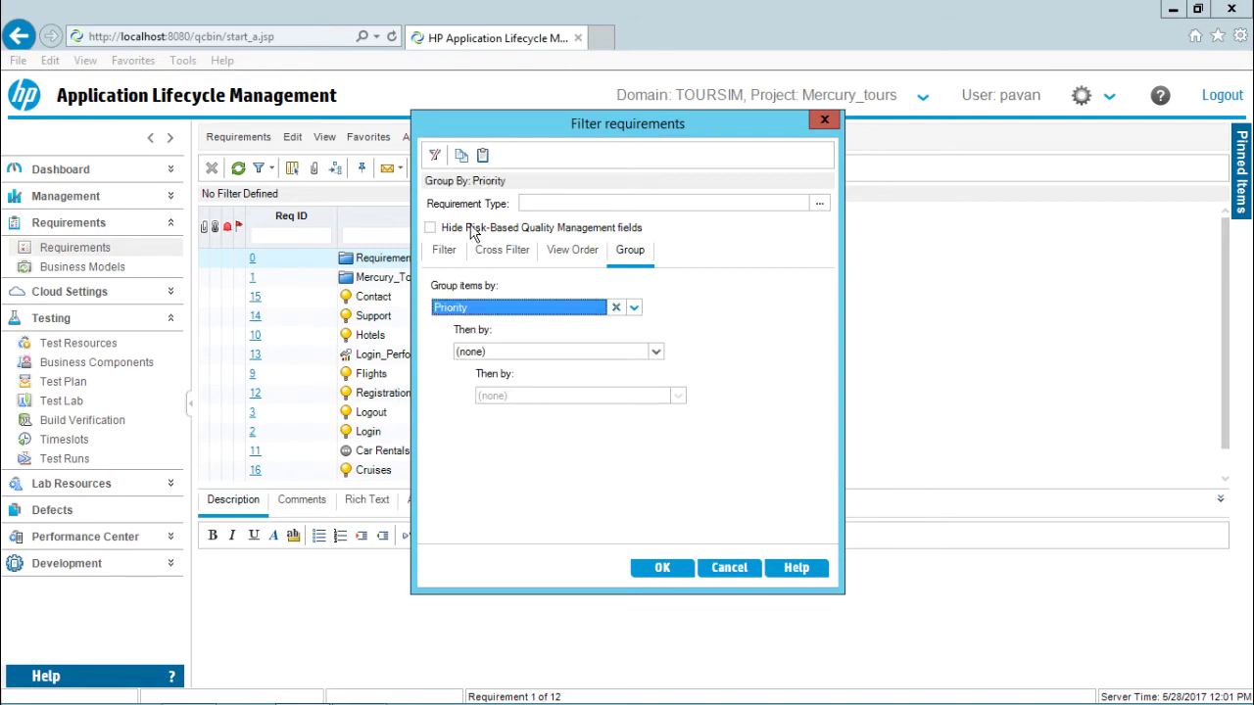
pyautogui.moveTo(498, 135); pyautogui.dragTo(815, 136)
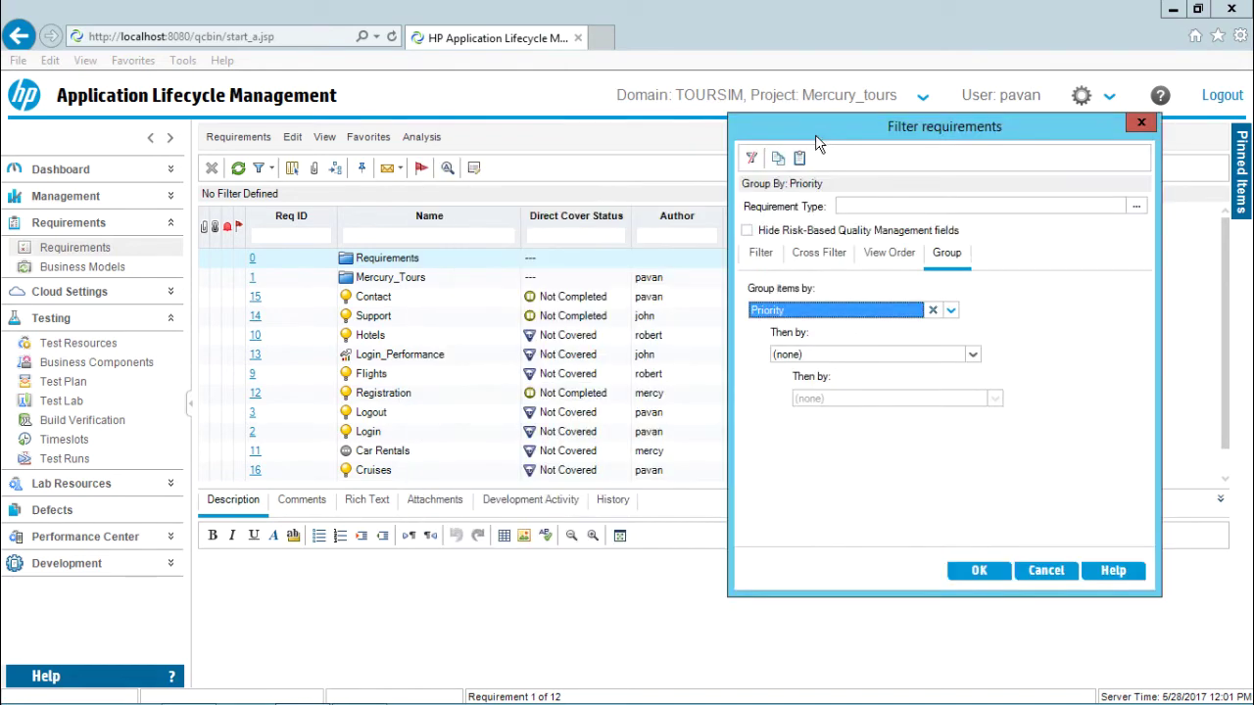
pyautogui.click(973, 571)
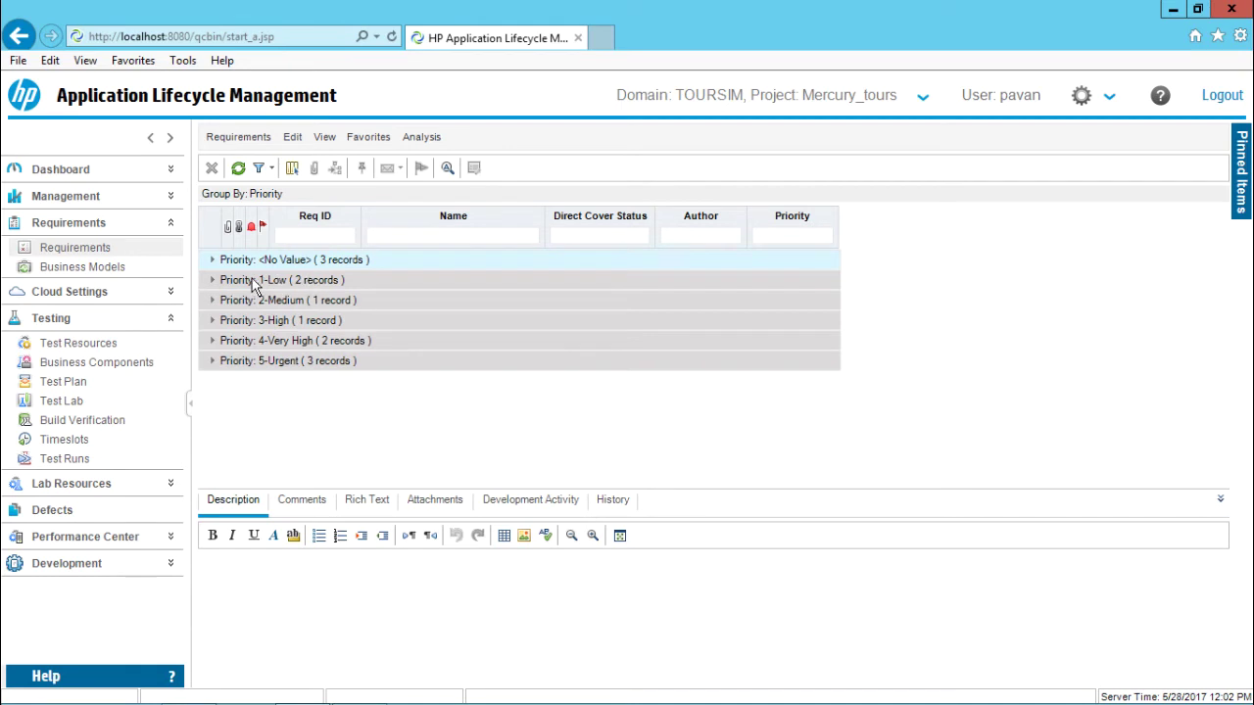
# Step: Examine the requirements in the 1-Low and 5-Urgent priority groups, collapsing each group after viewing it
pyautogui.click(213, 282)
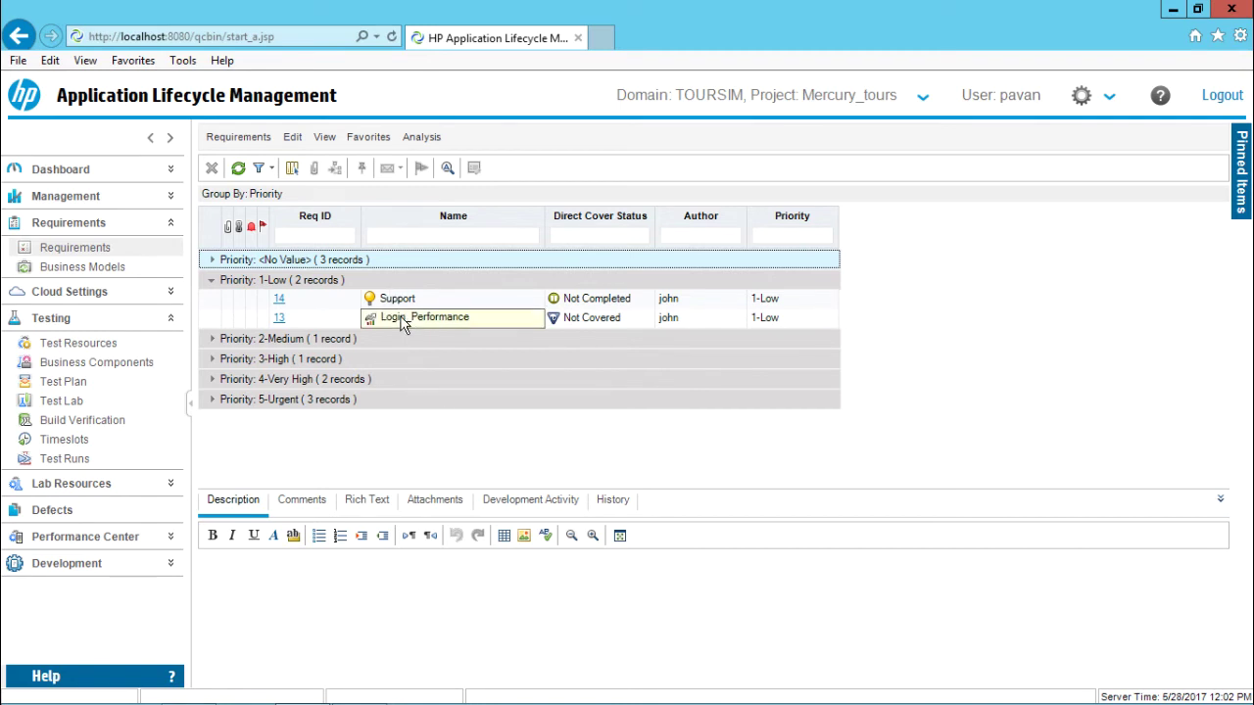
pyautogui.click(212, 281)
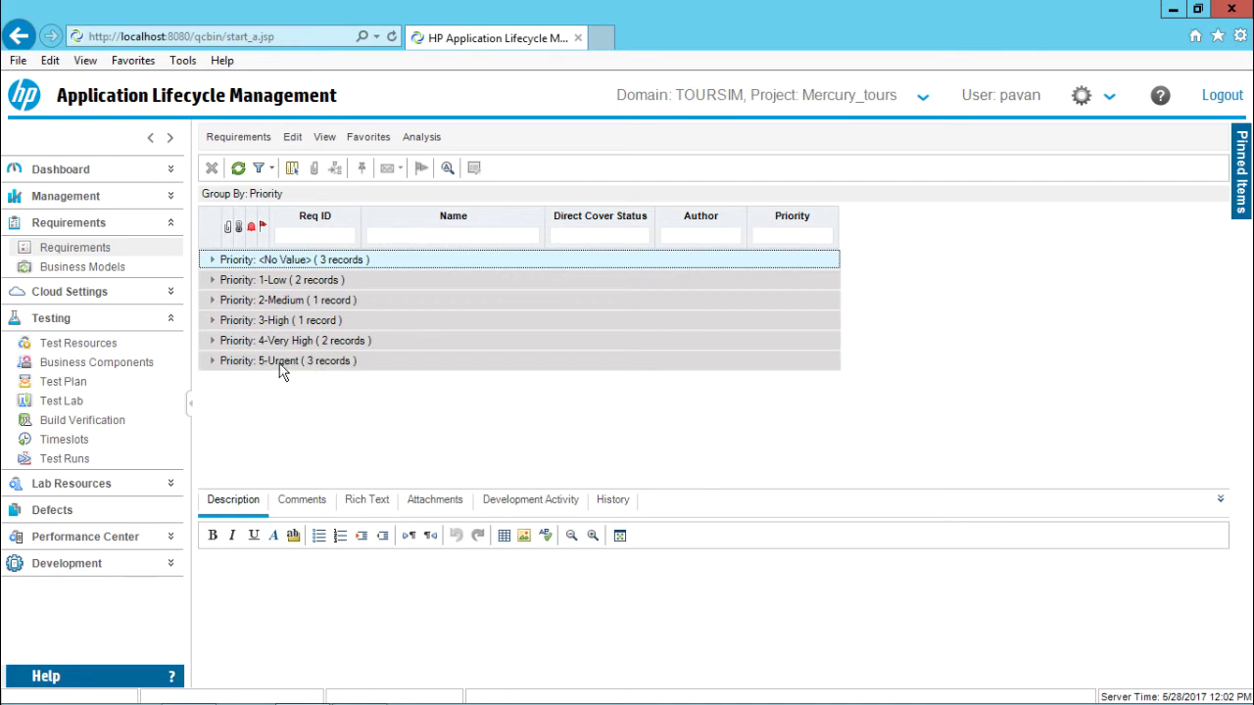
pyautogui.click(212, 361)
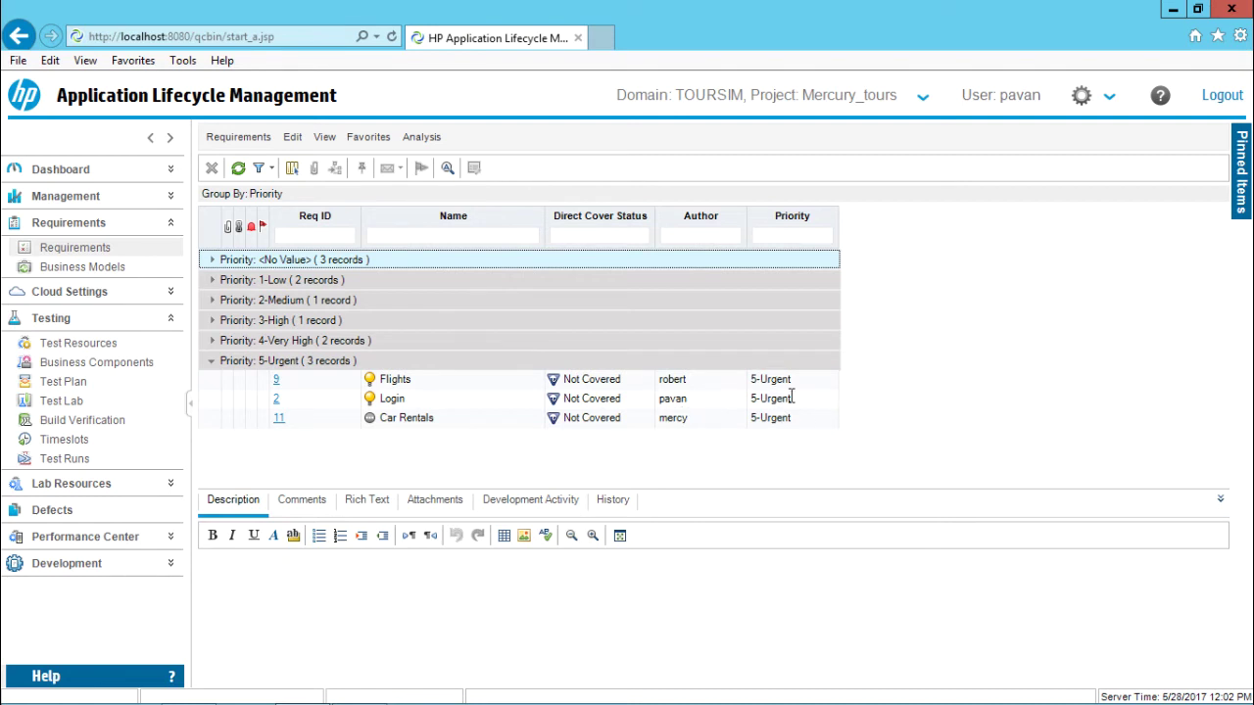
pyautogui.click(213, 362)
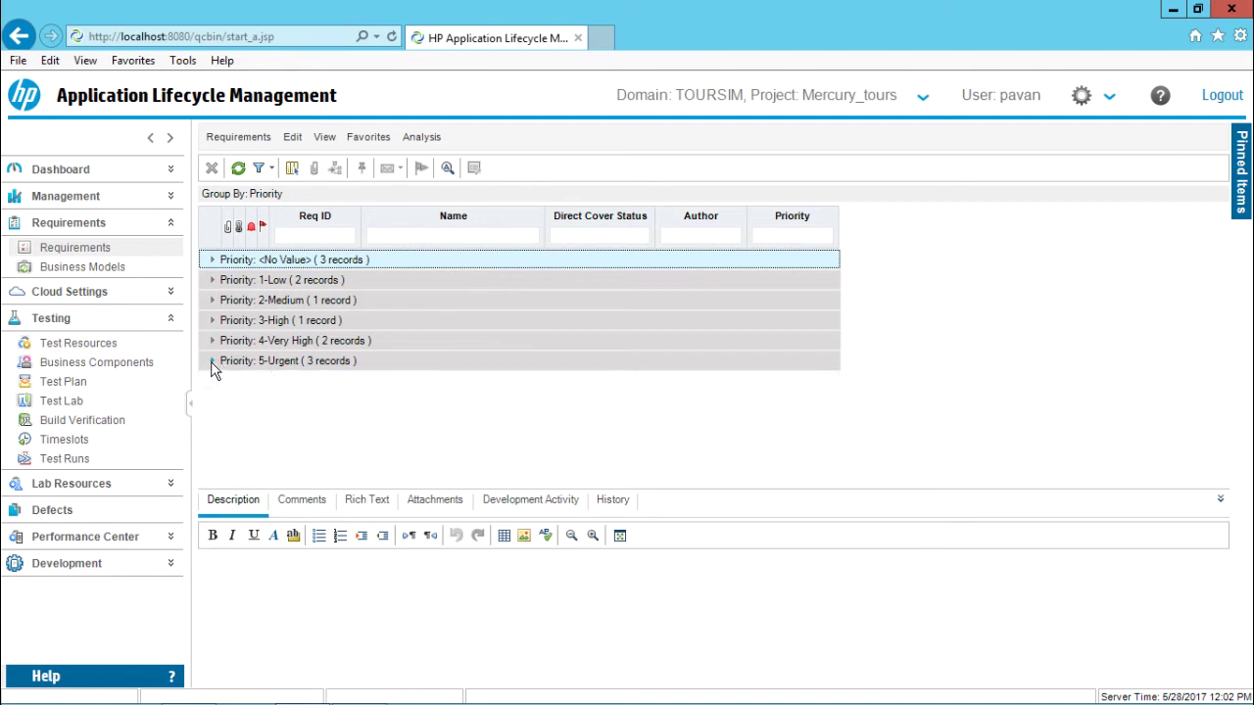
# Step: Clear the Priority grouping from the requirements grid and confirm
pyautogui.click(271, 167)
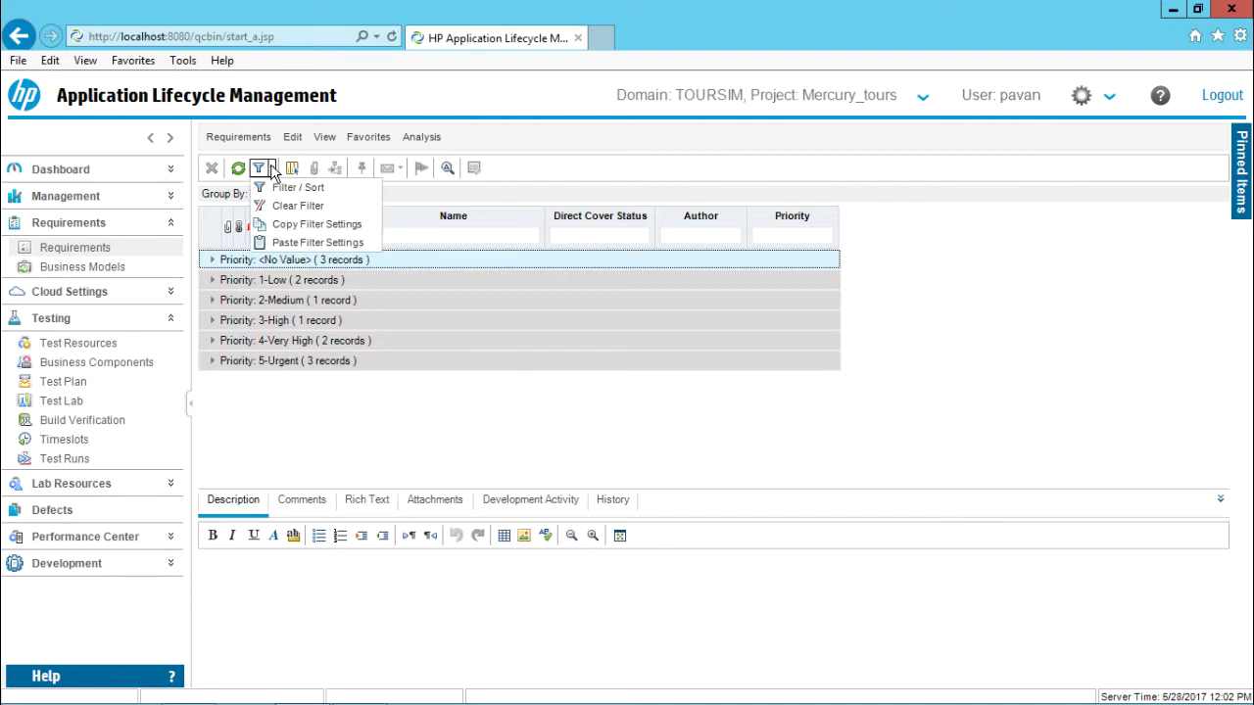
pyautogui.click(285, 212)
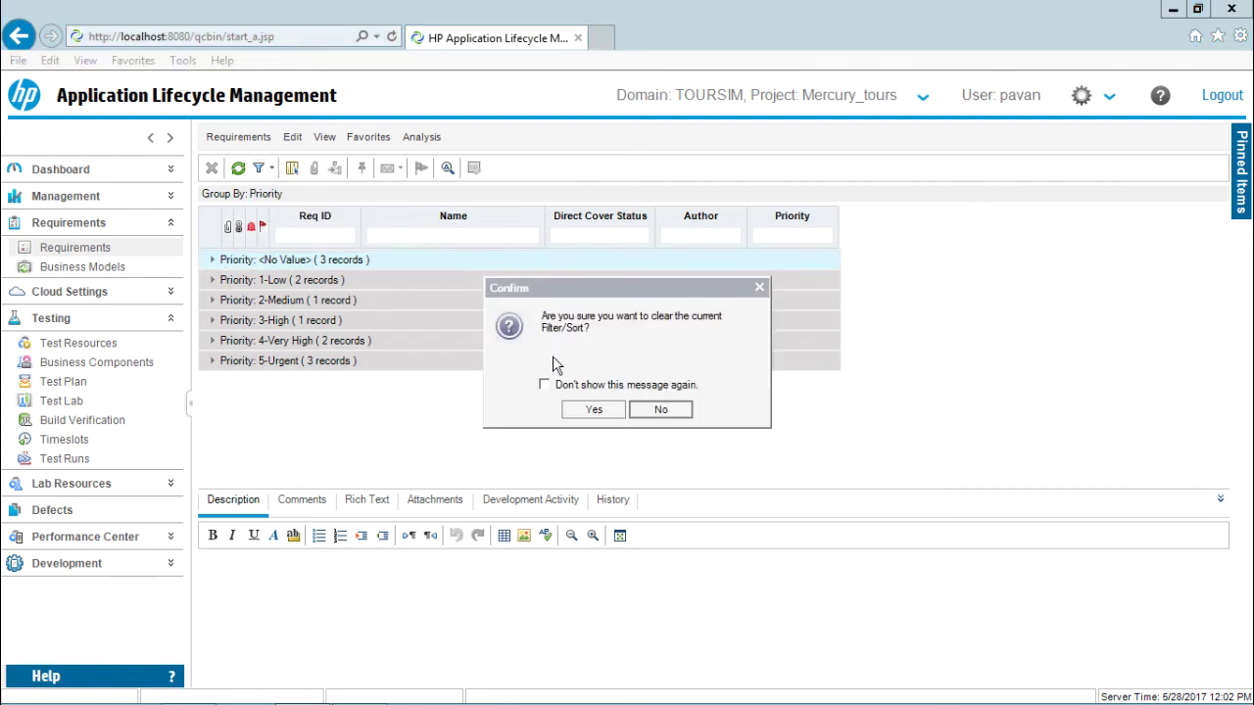
pyautogui.click(593, 411)
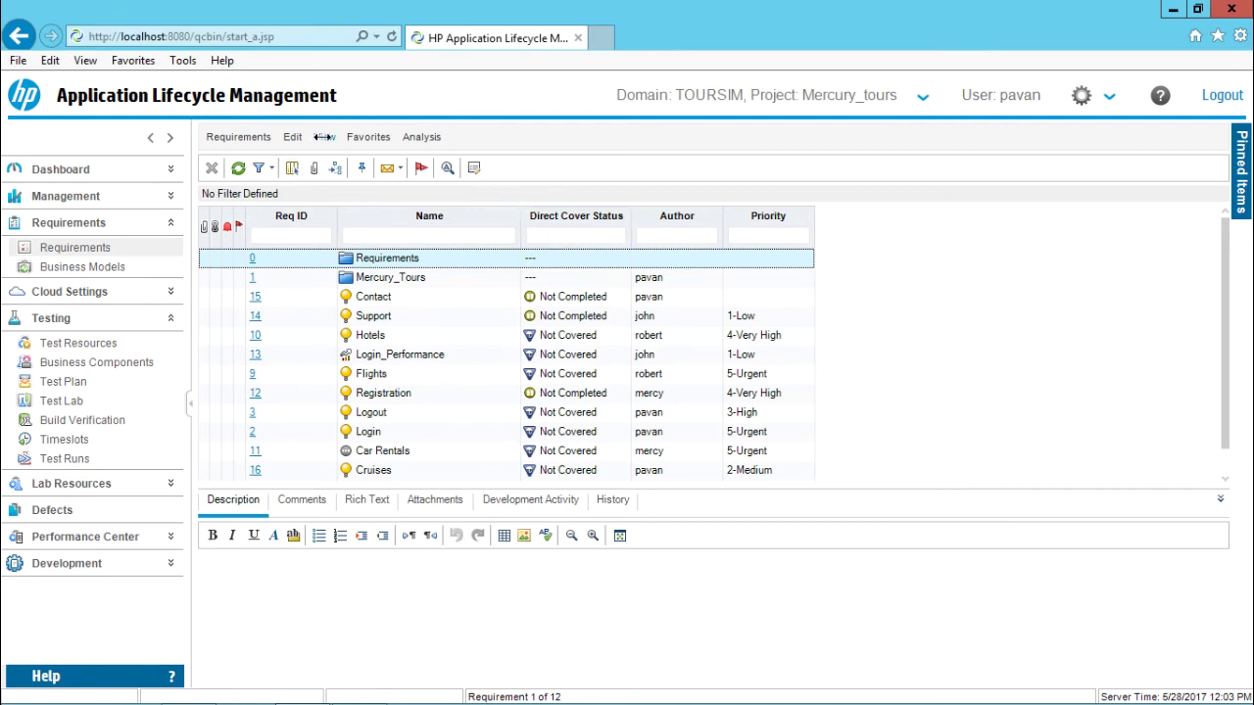
# Step: Group the requirements grid by Author, leaving the second grouping level at (none)
pyautogui.click(268, 169)
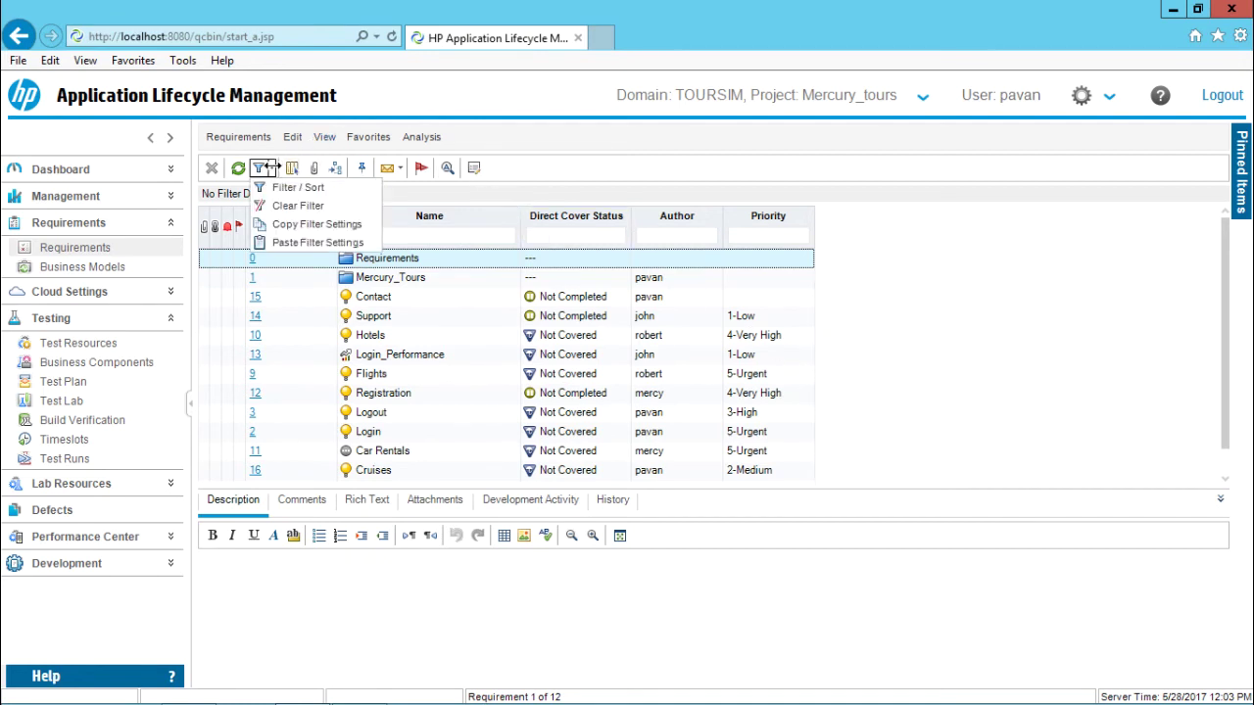
pyautogui.click(299, 188)
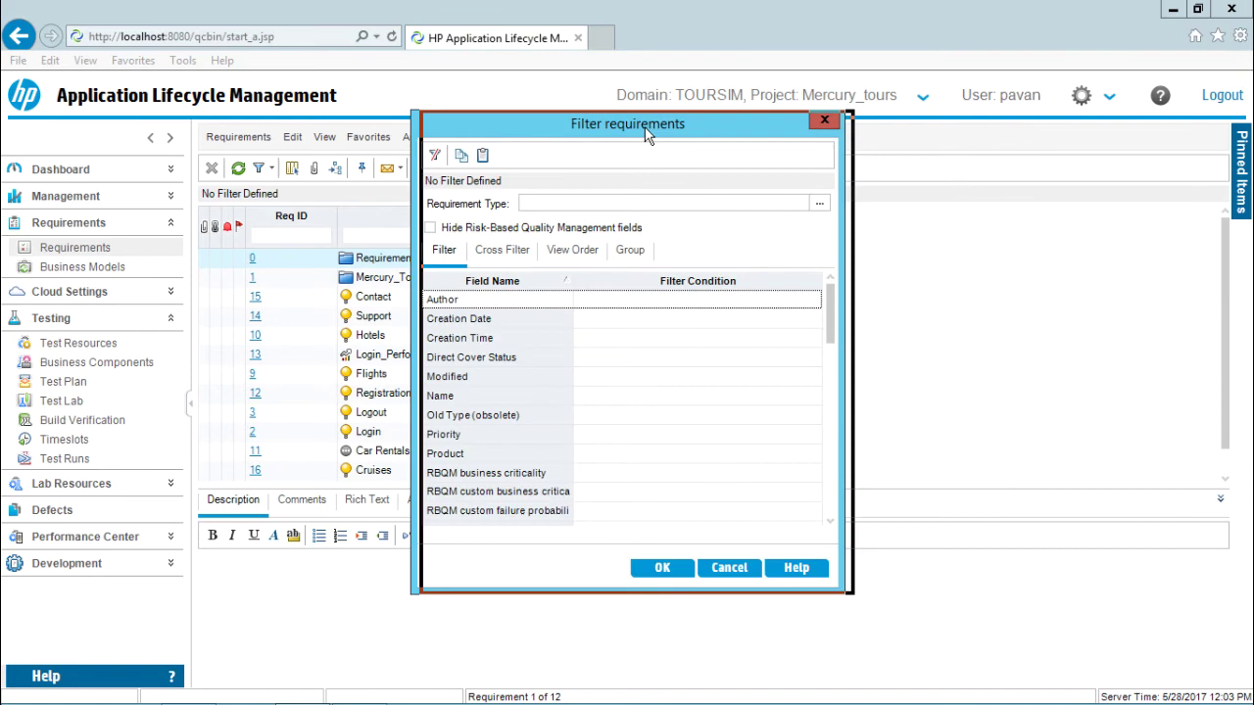
pyautogui.moveTo(645, 127); pyautogui.dragTo(959, 127)
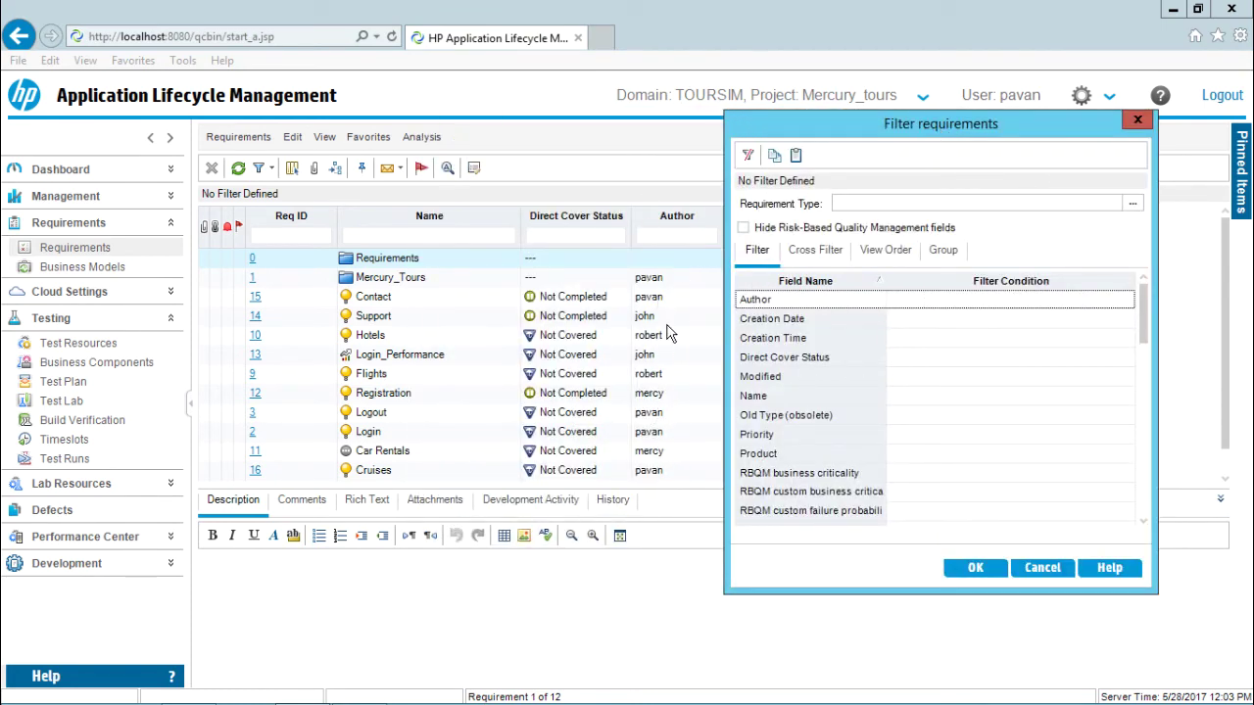
pyautogui.click(943, 249)
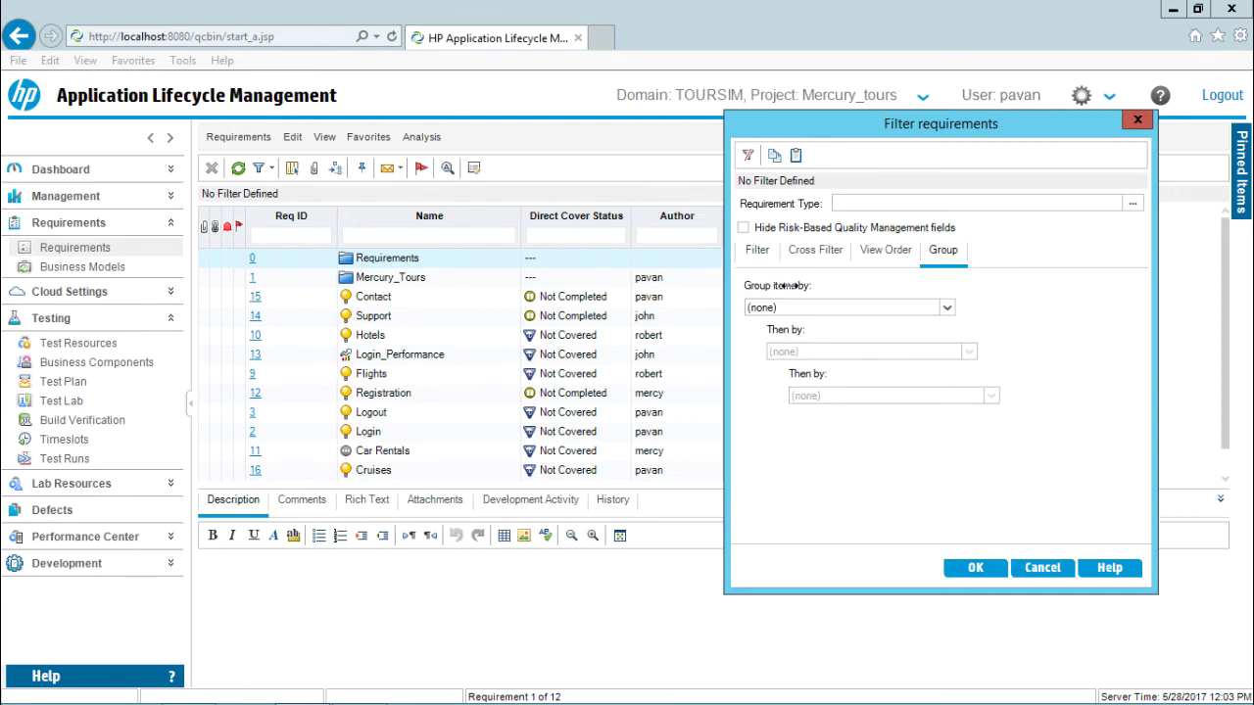
pyautogui.click(946, 308)
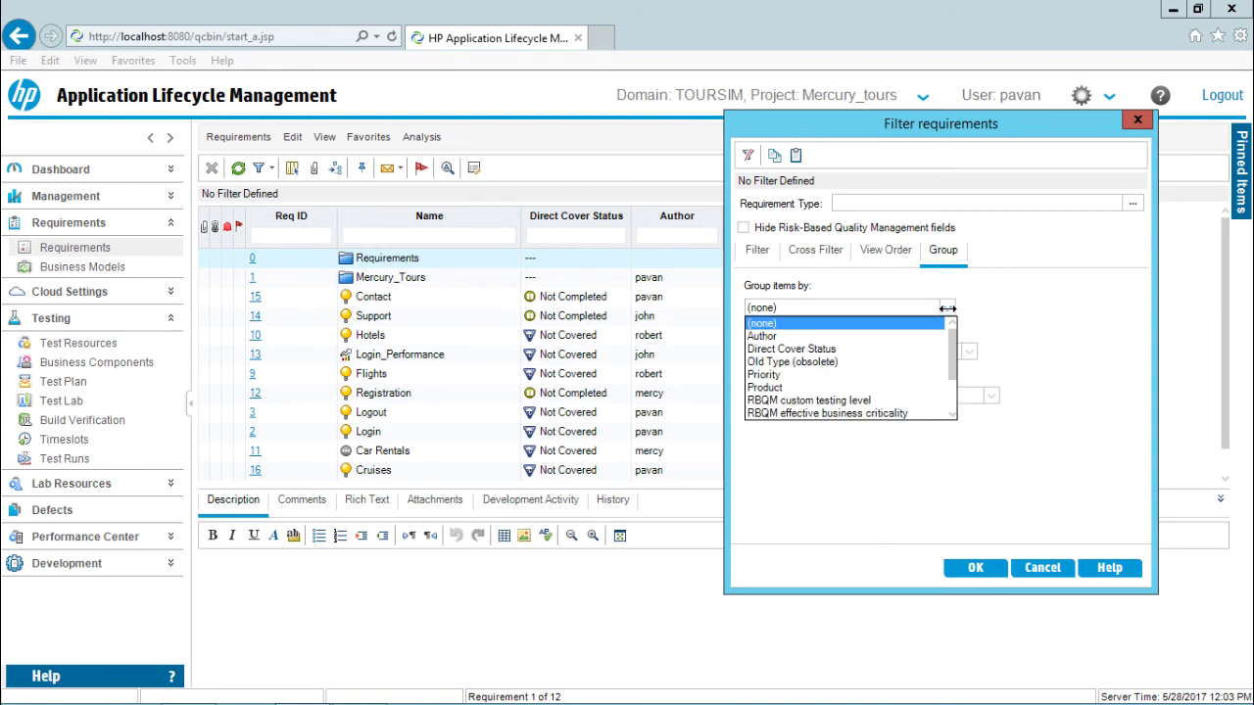
pyautogui.click(760, 335)
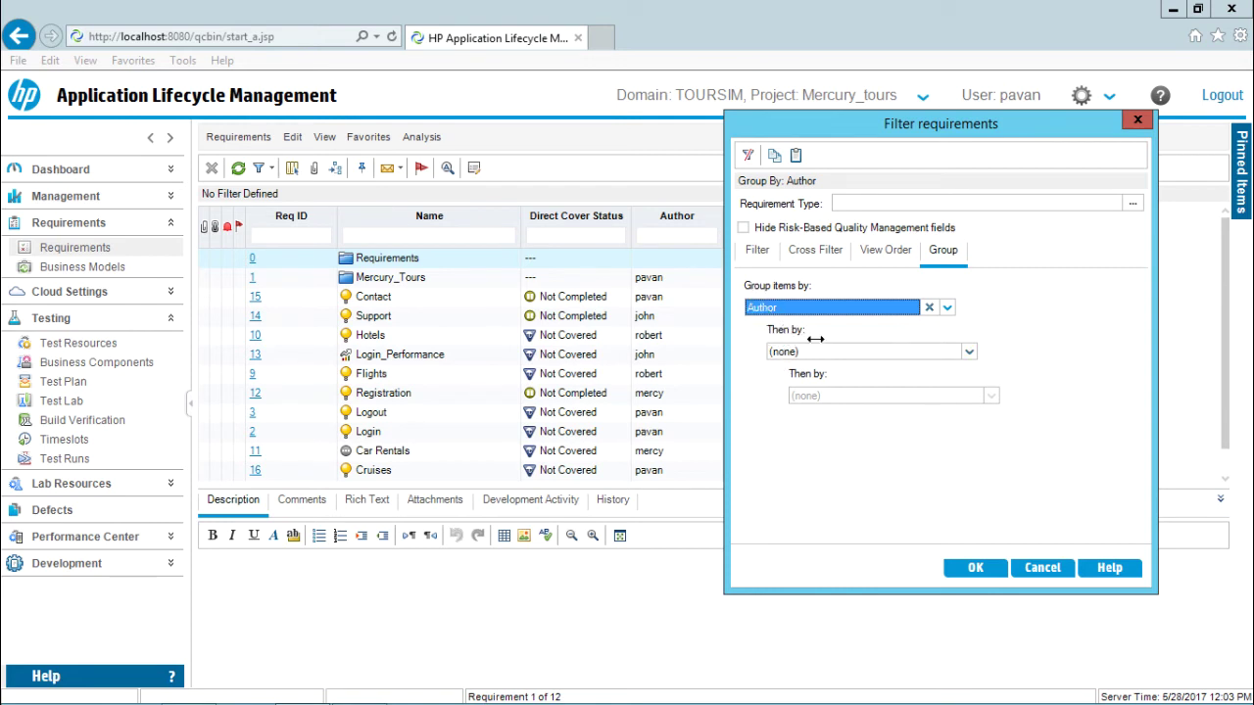
pyautogui.click(965, 350)
pyautogui.click(1020, 372)
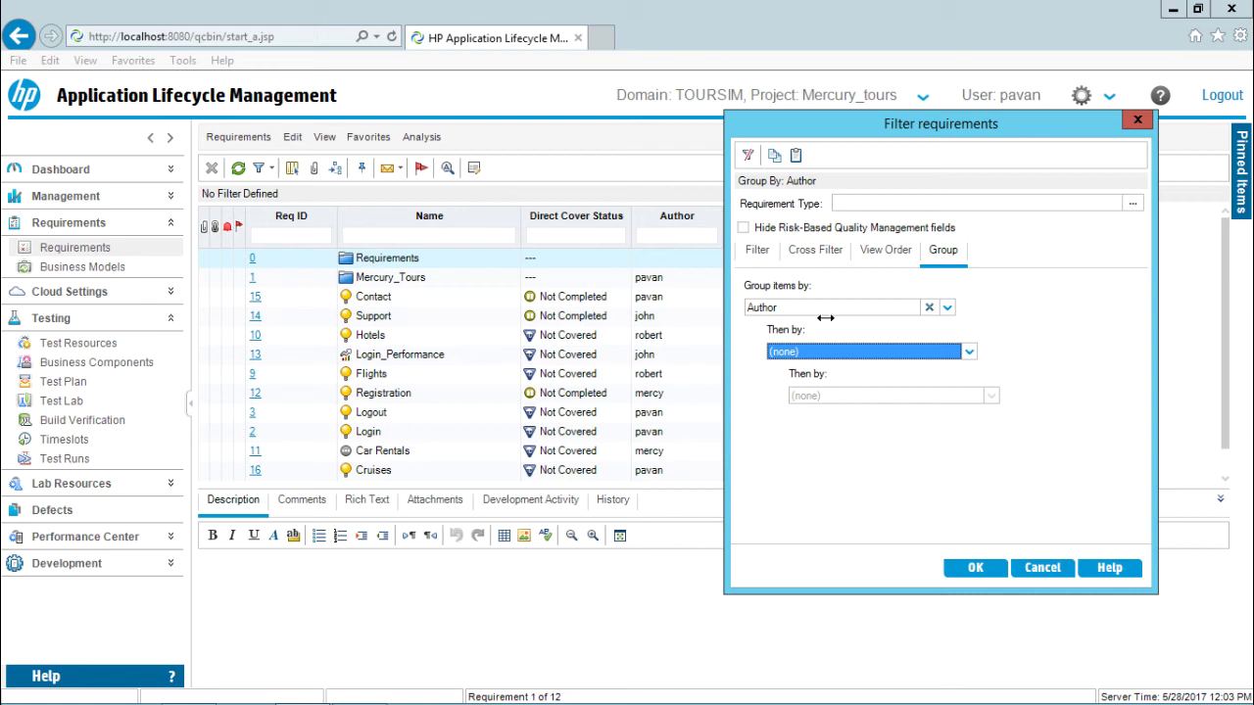
pyautogui.click(995, 568)
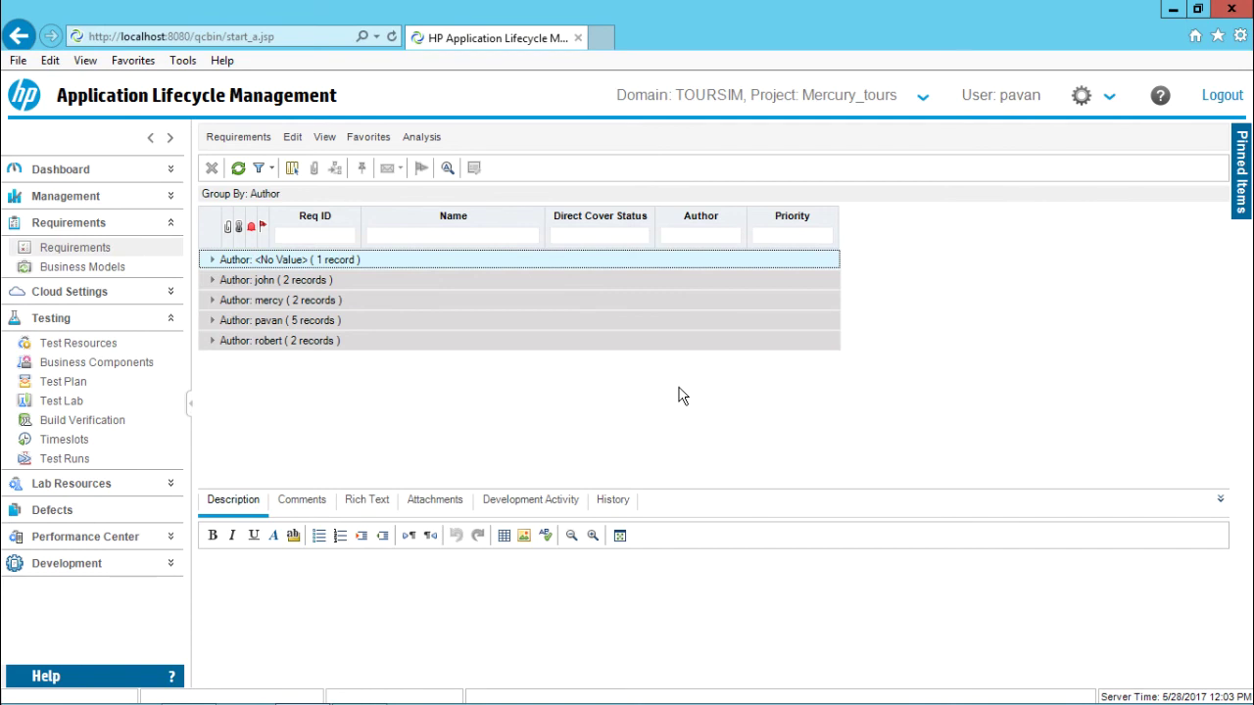
# Step: Examine the requirements in the last two author groups, including the Flights requirement's description, and collapse each group
pyautogui.click(213, 321)
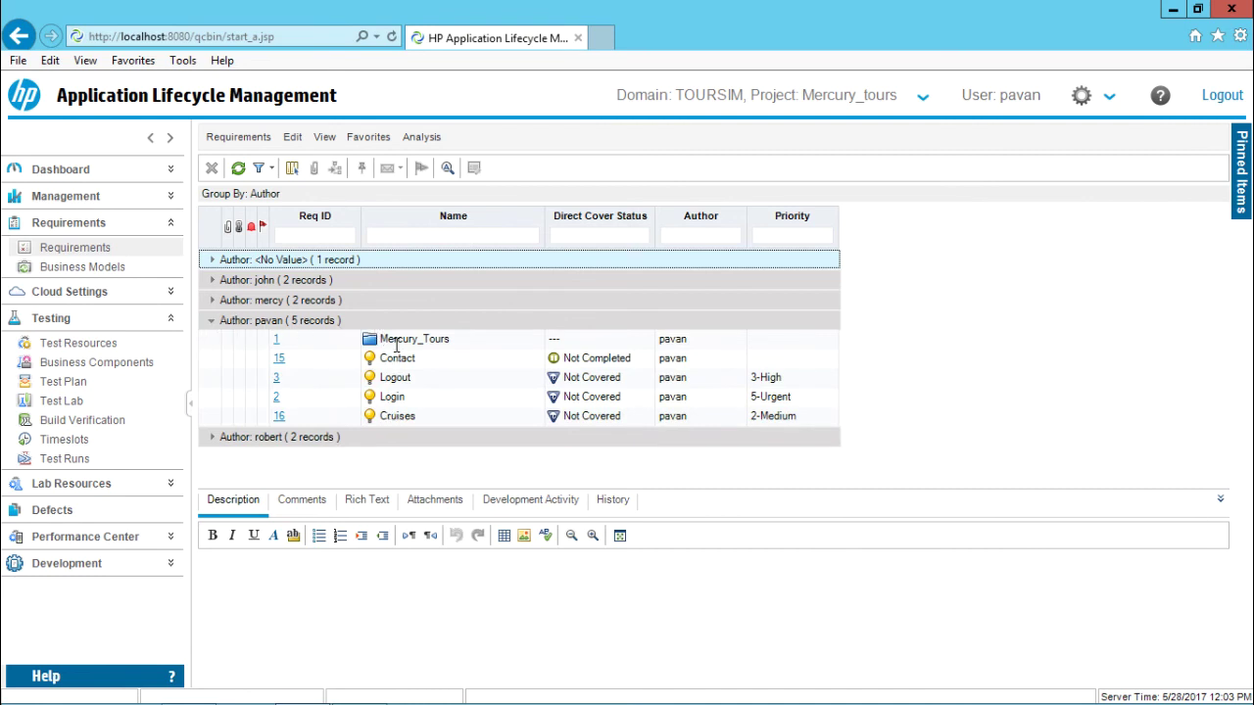
pyautogui.click(213, 321)
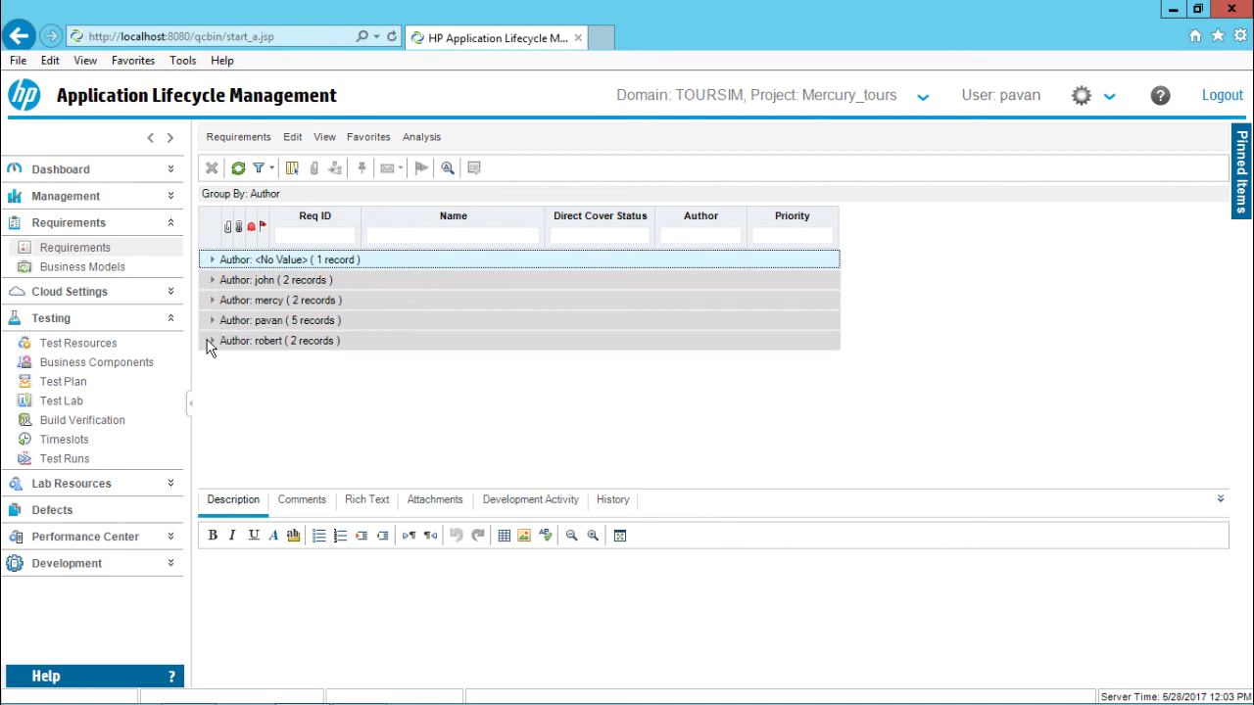
pyautogui.click(213, 341)
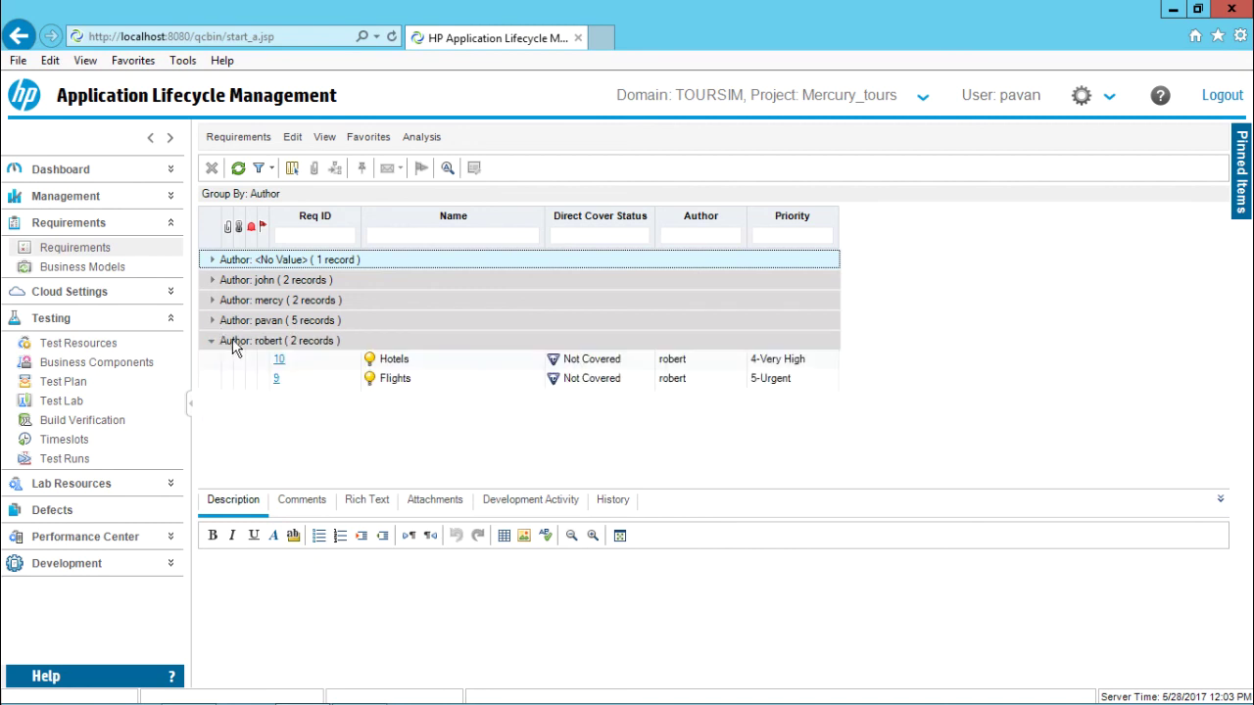
pyautogui.click(319, 379)
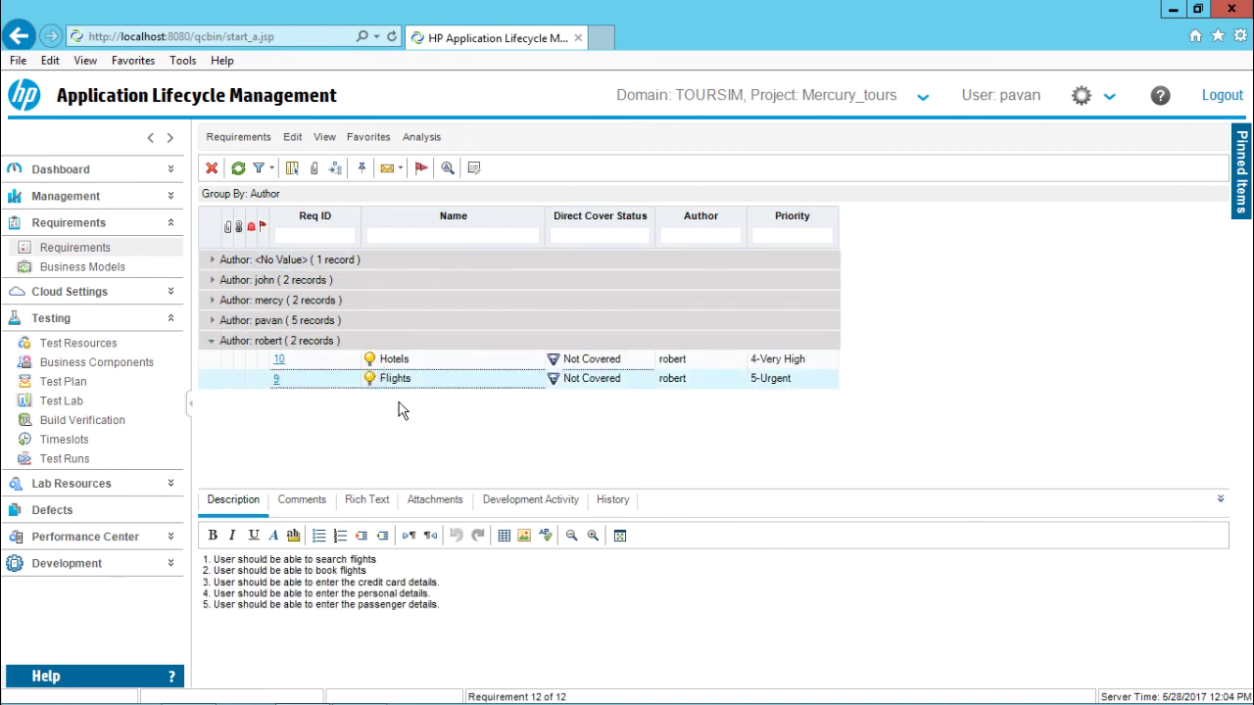
pyautogui.click(212, 341)
# Step: Clear the Author grouping from the requirements grid and confirm
pyautogui.click(272, 170)
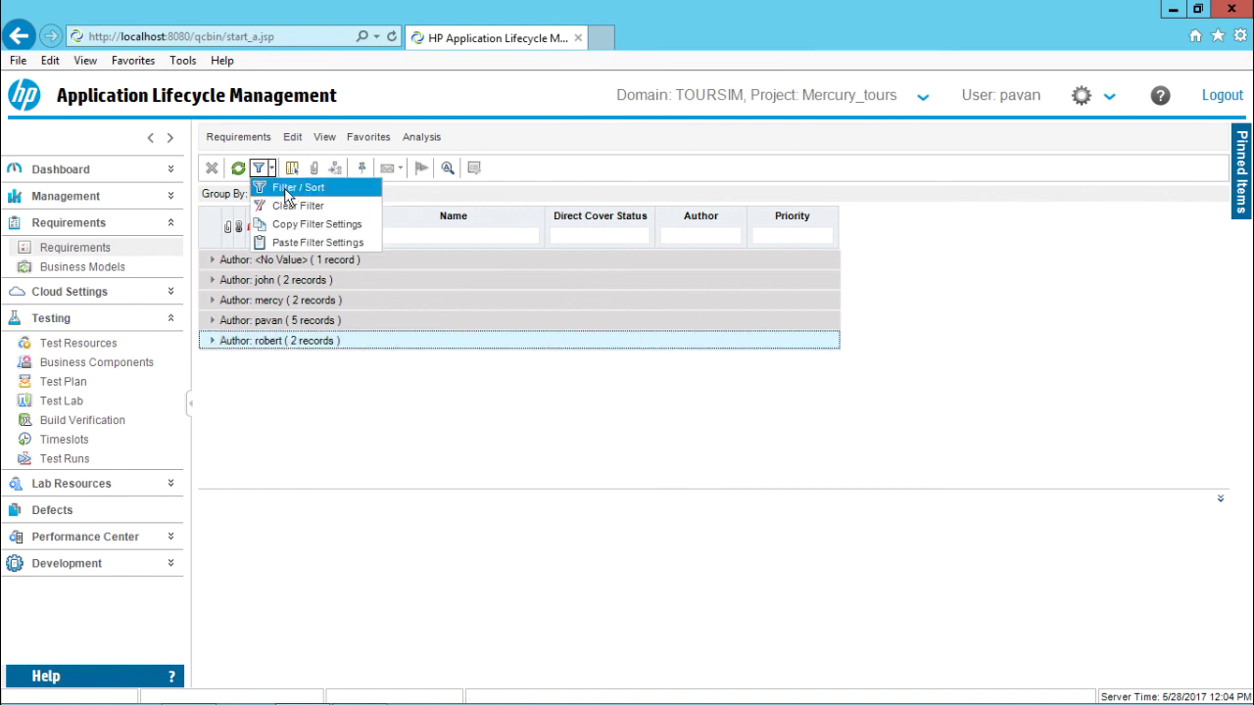
pyautogui.click(293, 207)
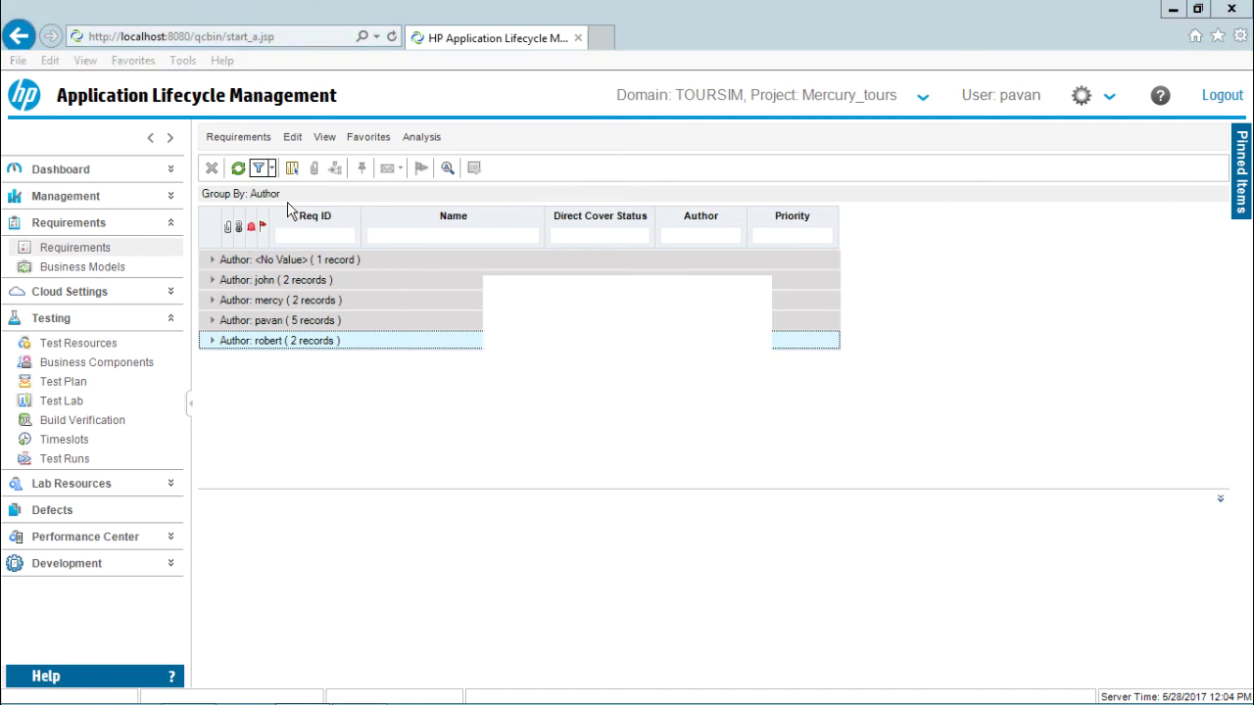
pyautogui.click(588, 410)
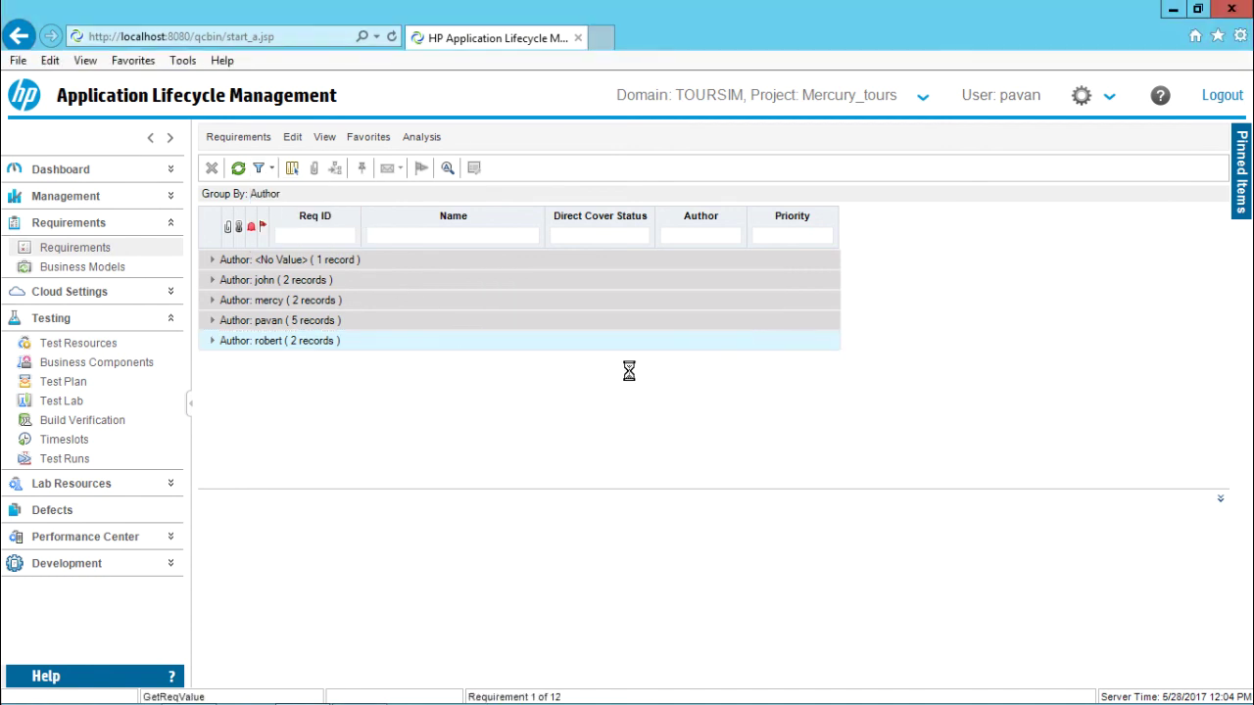